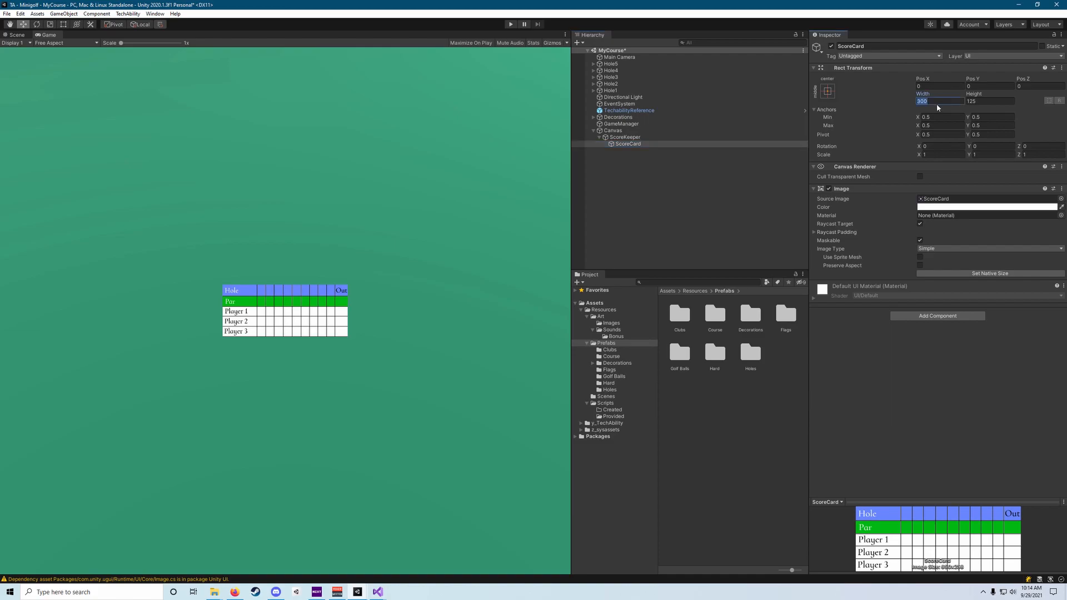
- Set the ScoreCard's width to 325 and add an empty child object named Holes under it
text(325)
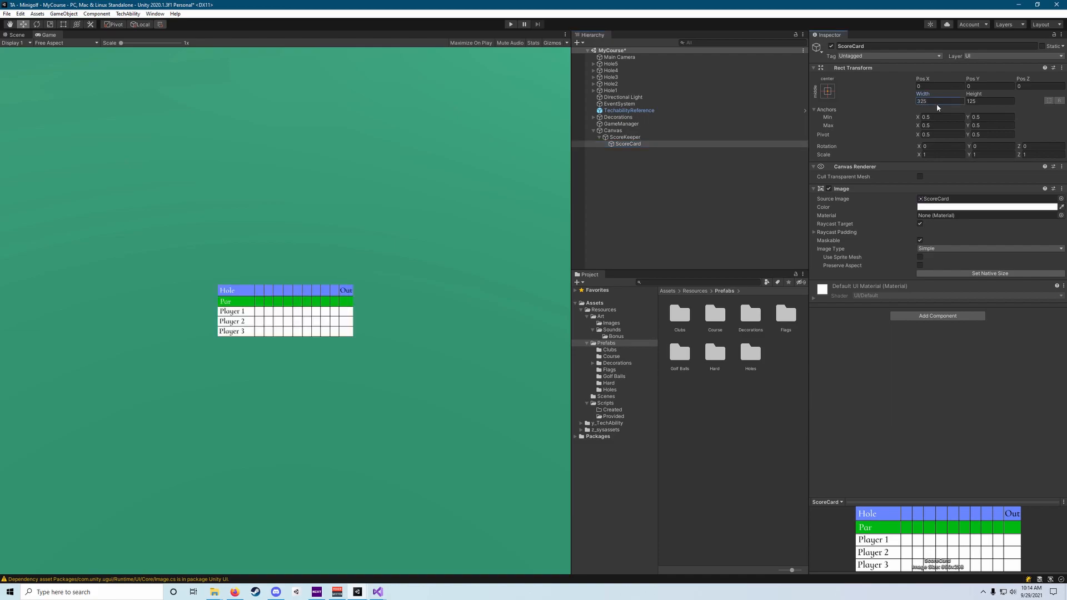
right_click(639, 145)
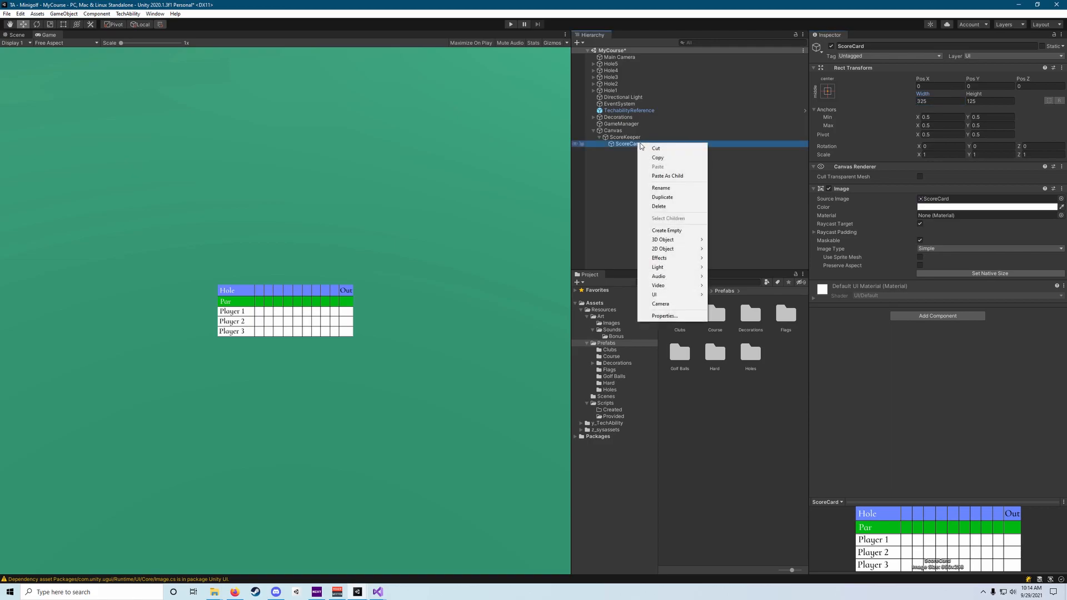
click(676, 232)
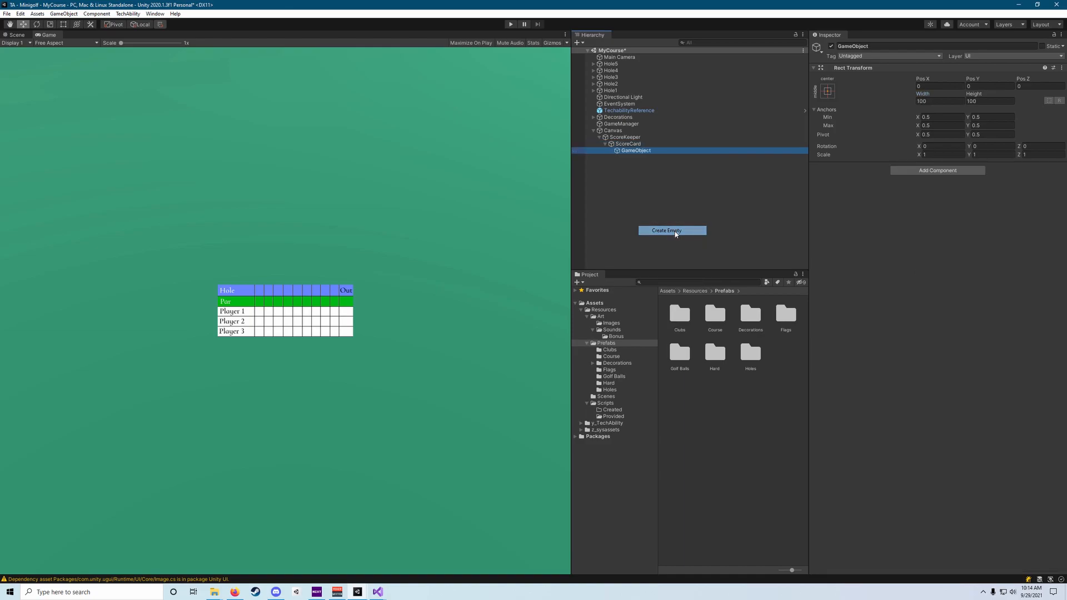
click(868, 48)
text(Holes)
key(Return)
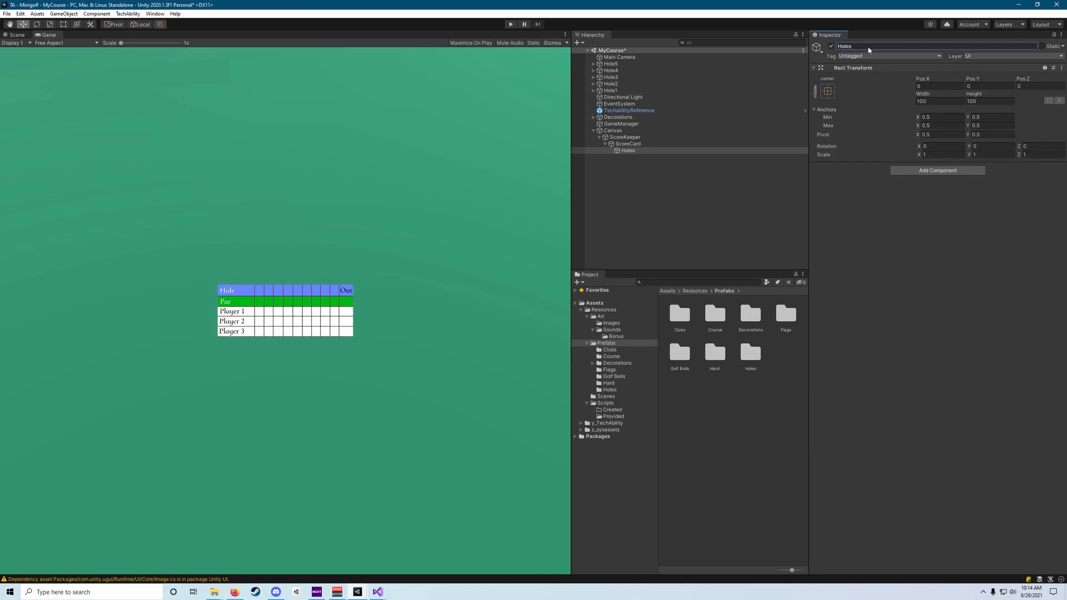
- Add a UI Text element reading 1 under Holes and shift it horizontally to a Pos X of about 13.6
click(636, 149)
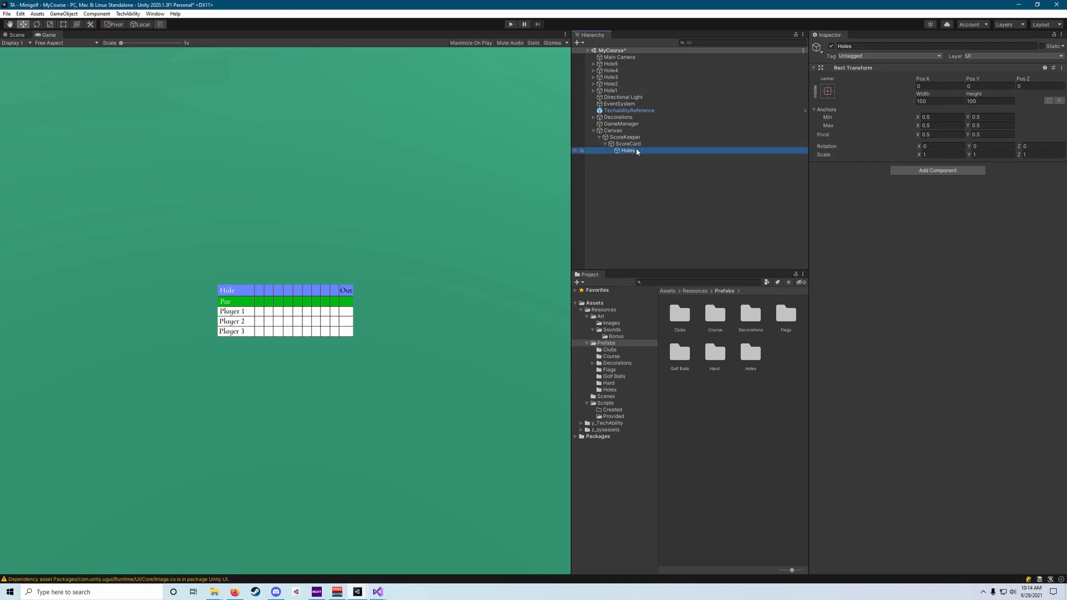
right_click(637, 149)
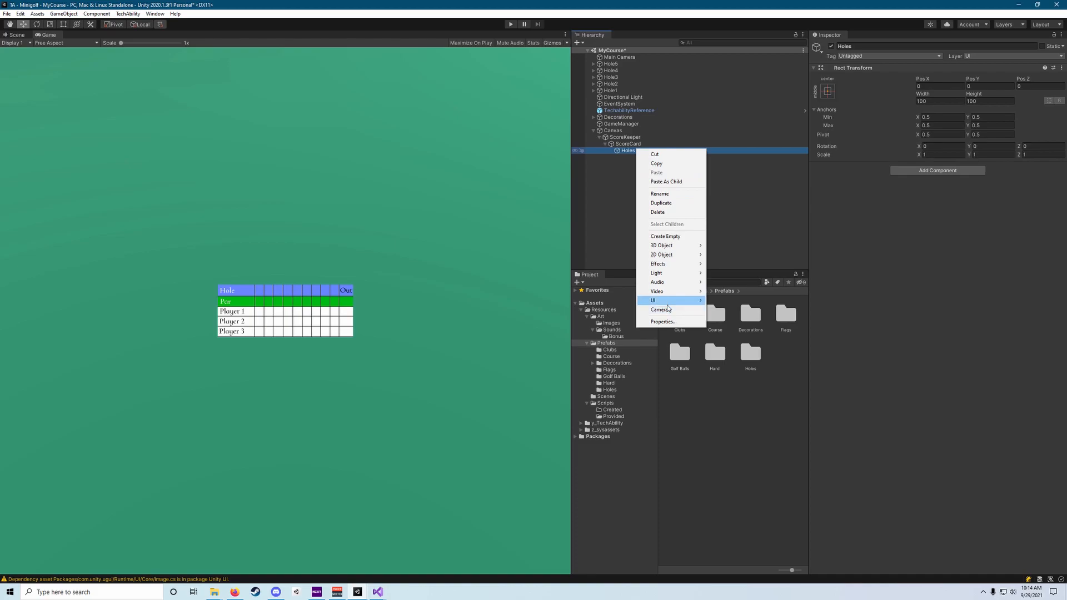
mouse_move(679, 300)
click(719, 301)
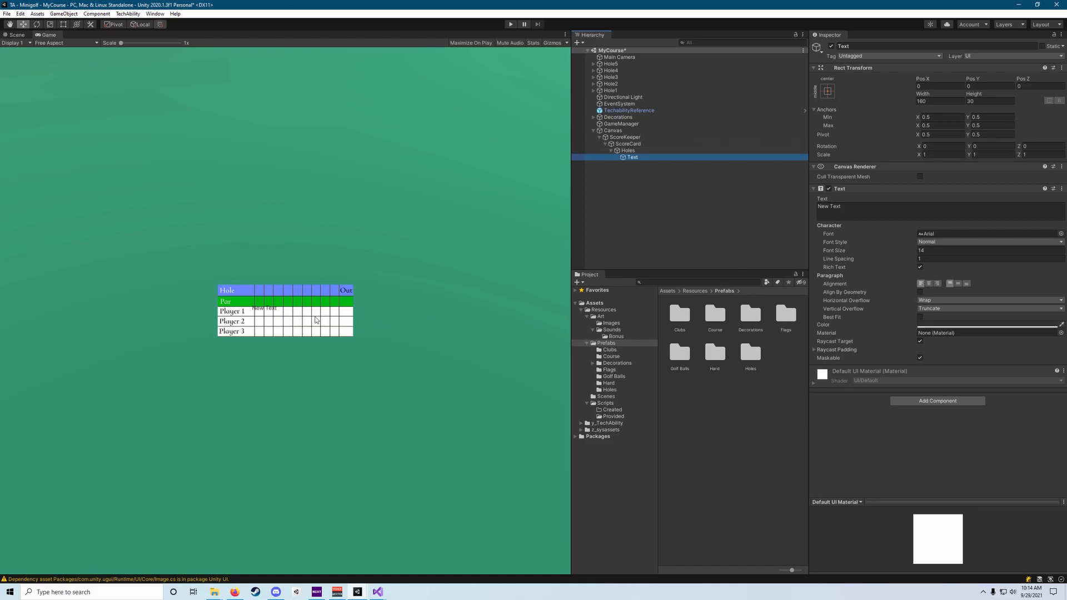
click(897, 214)
text(1)
click(690, 162)
click(688, 158)
drag(934, 83, 55, 106)
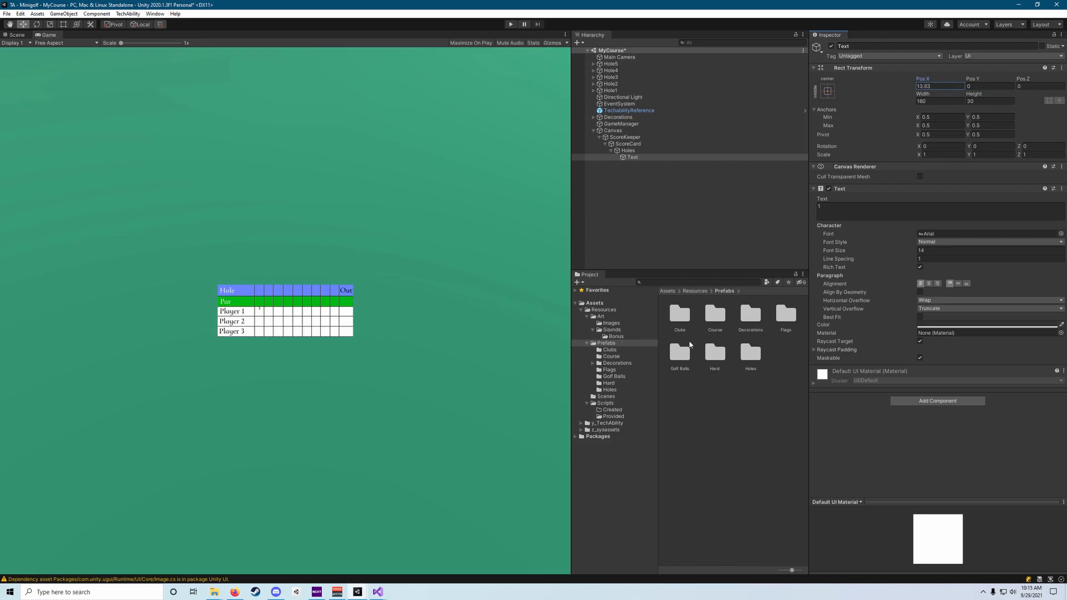
- Make the text colour white and set its font size to 24
click(989, 325)
drag(992, 384, 917, 335)
click(1033, 318)
click(934, 251)
text(24)
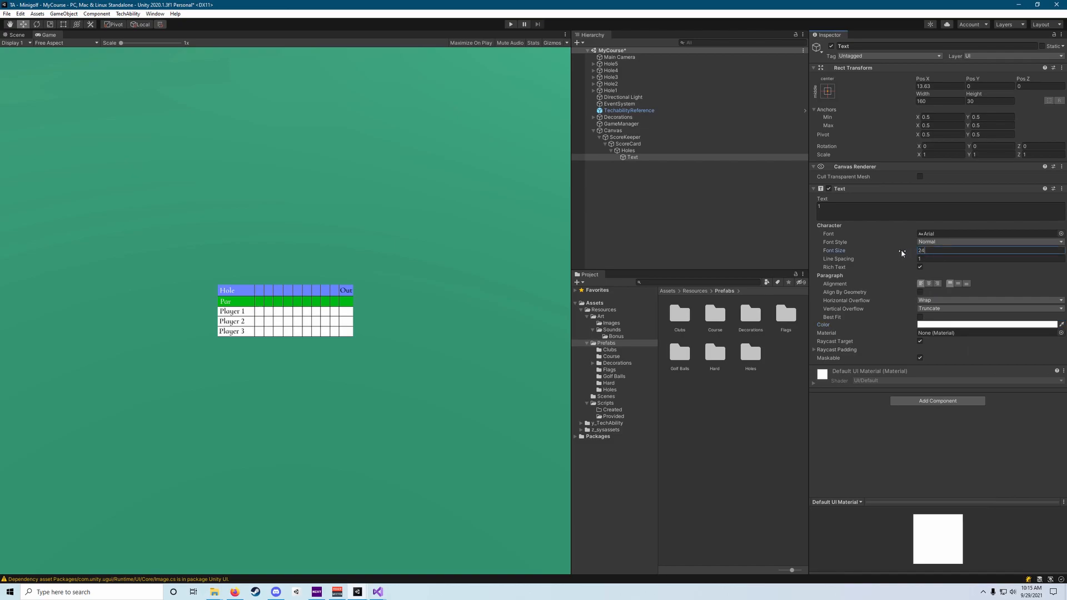
- Position the number 1 in the first cell of the Hole row, at Pos X 10.5 and Pos Y 45
drag(974, 82, 512, 161)
drag(937, 82, 914, 83)
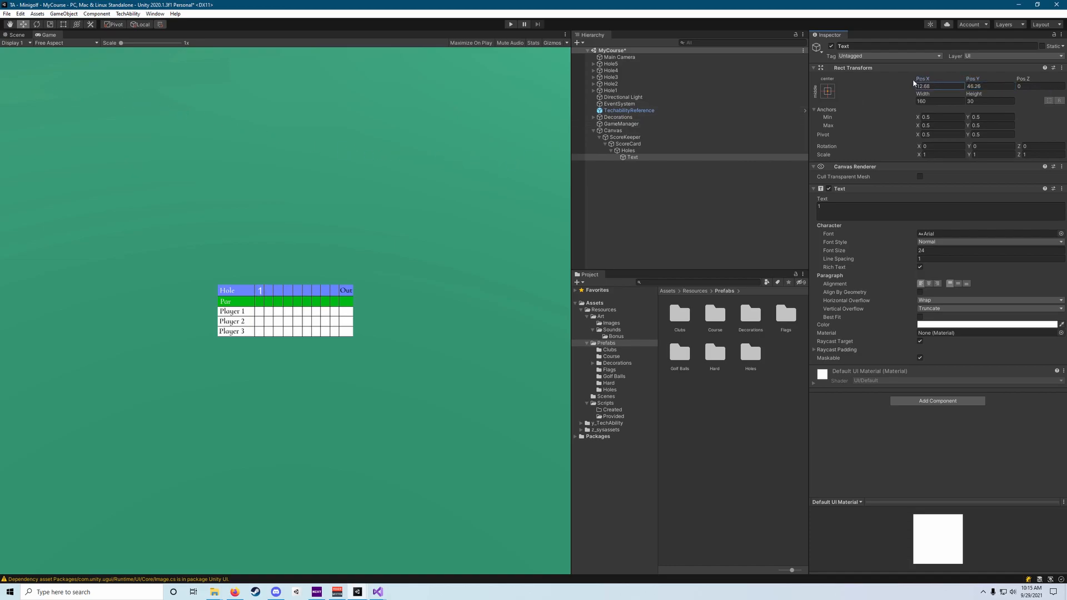
drag(981, 80, 969, 80)
click(996, 86)
text(45.)
- Rename the text object under Holes to Hole1
click(637, 157)
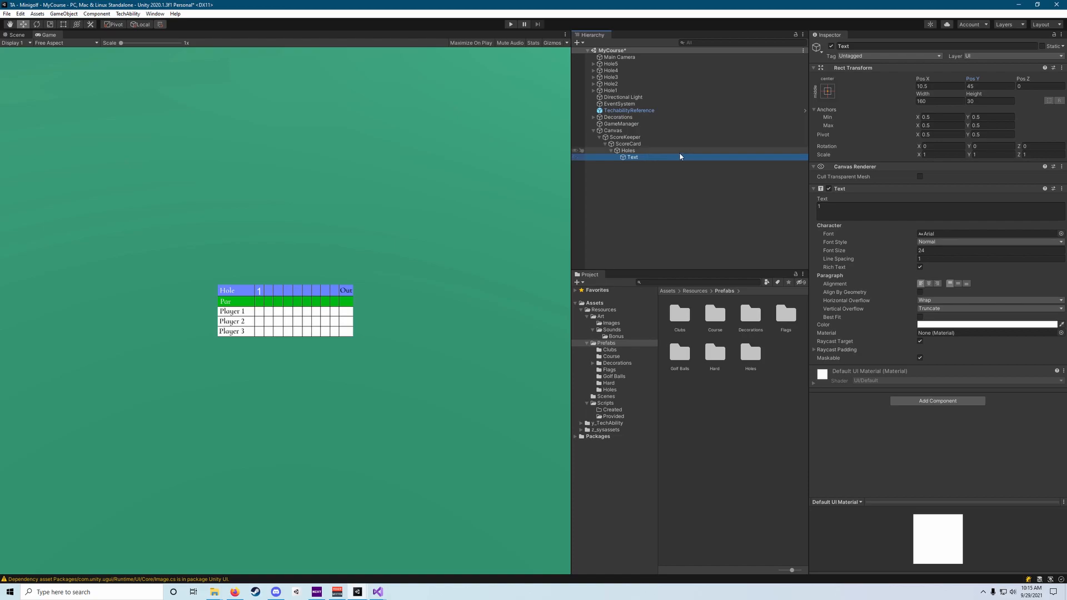
click(860, 48)
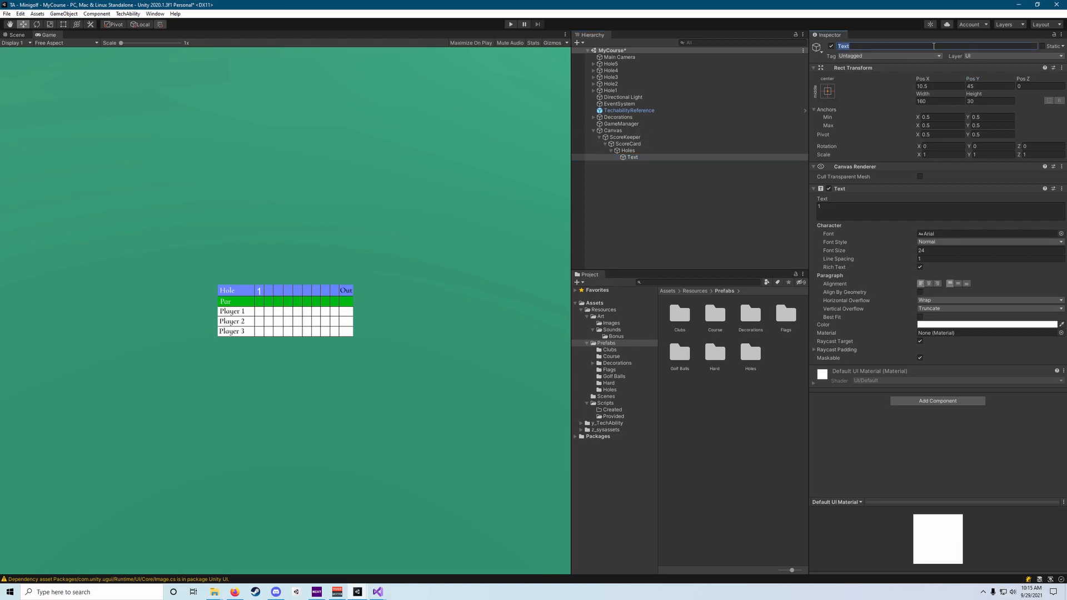
text(Hol)
click(852, 49)
text(e)
key(BackSpace)
text(Ho)
- Duplicate the Hole1 text as Hole2, with Pos X 33 and the text 2
click(636, 158)
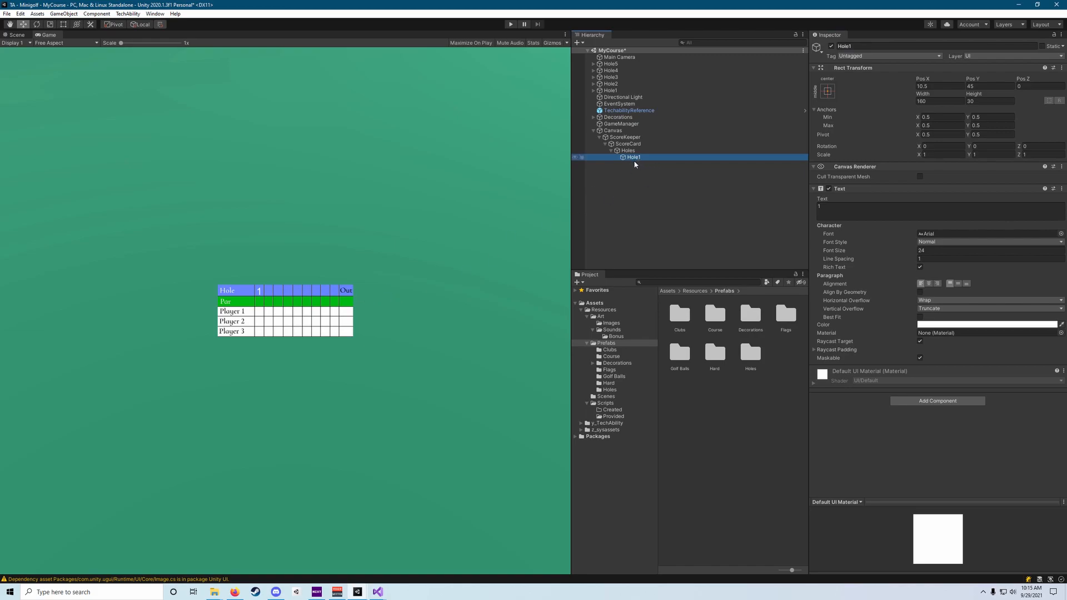
key(ctrl+d)
drag(926, 79, 979, 82)
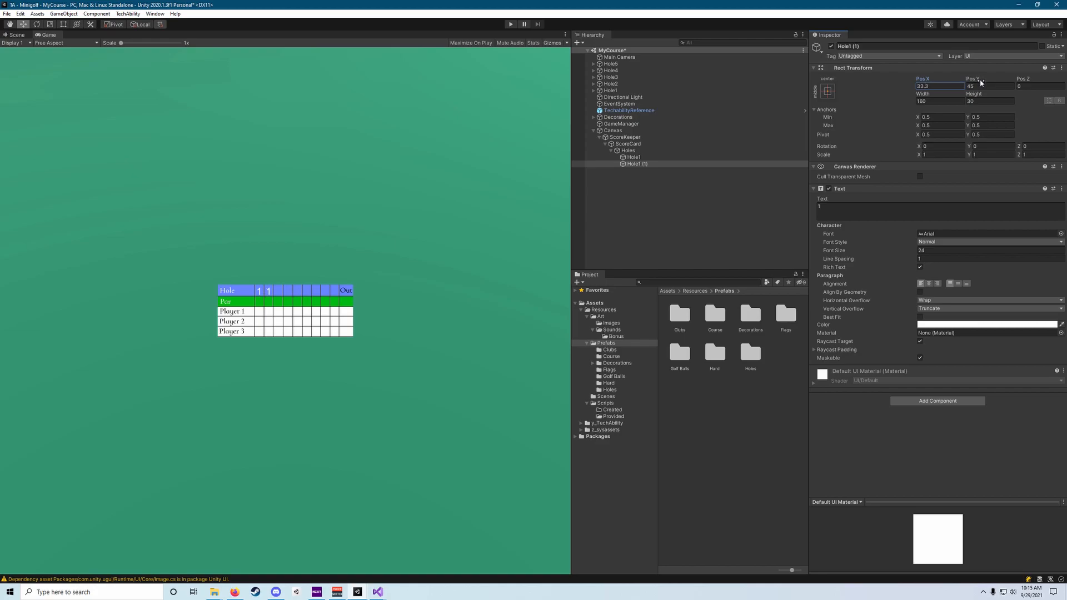
text(33)
double_click(819, 206)
text(2)
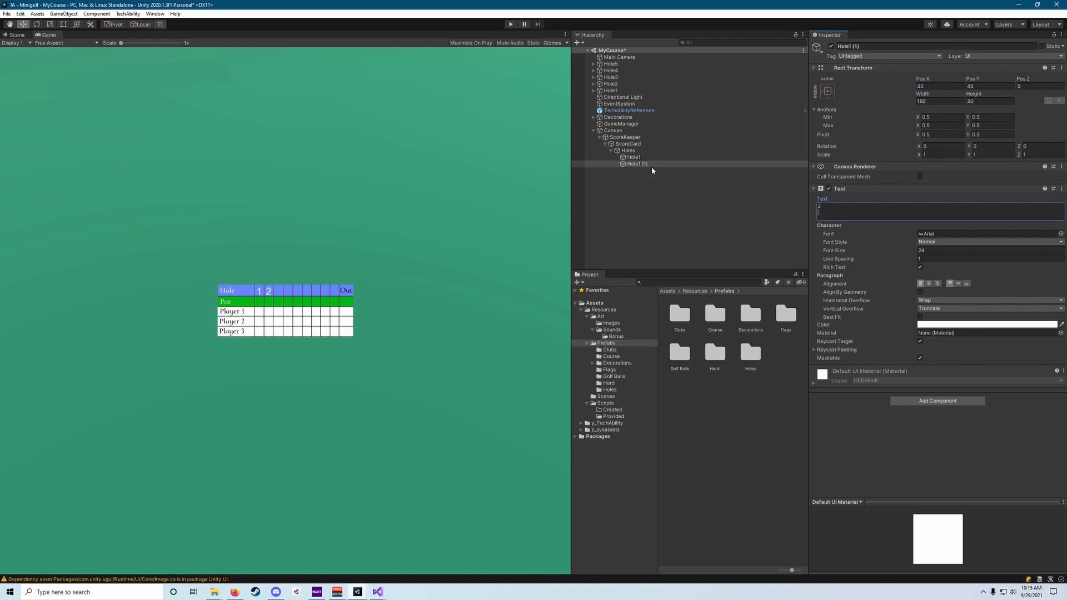
click(873, 48)
text(Hole2)
key(Return)
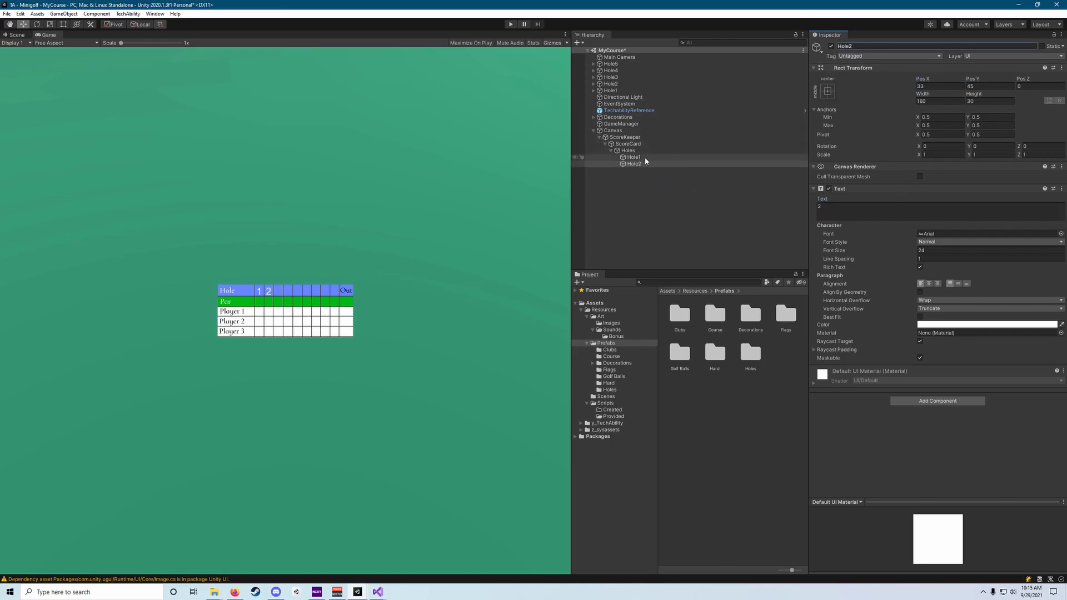
- Duplicate the Hole2 text as Hole3, shifted to a Pos X of about 56.3 and reading 3
click(646, 161)
key(ctrl+d)
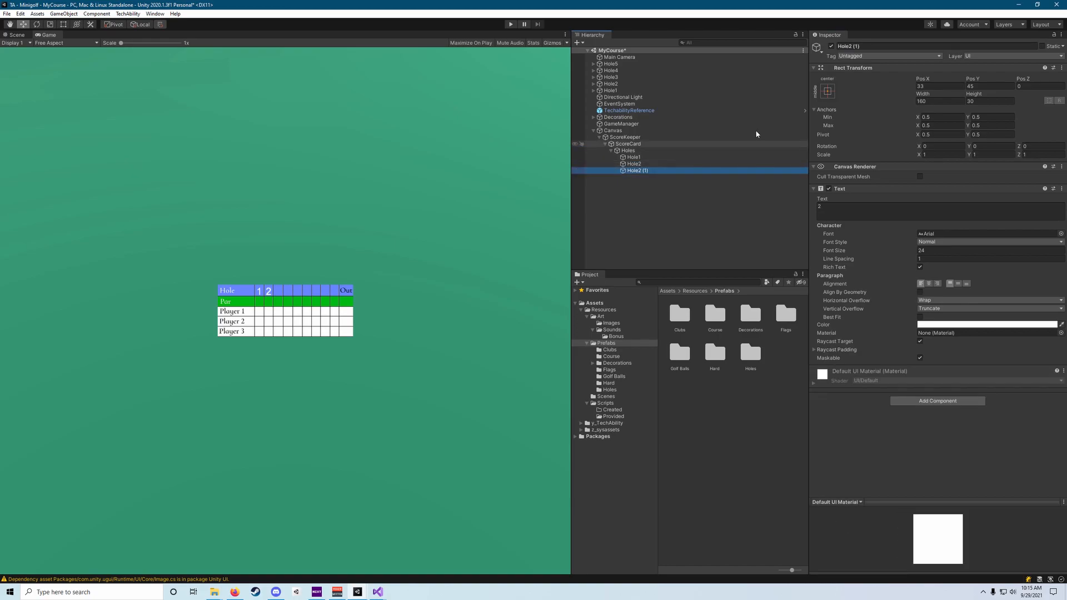
drag(924, 81, 1026, 81)
click(829, 209)
text(3)
click(849, 47)
text(Hole3)
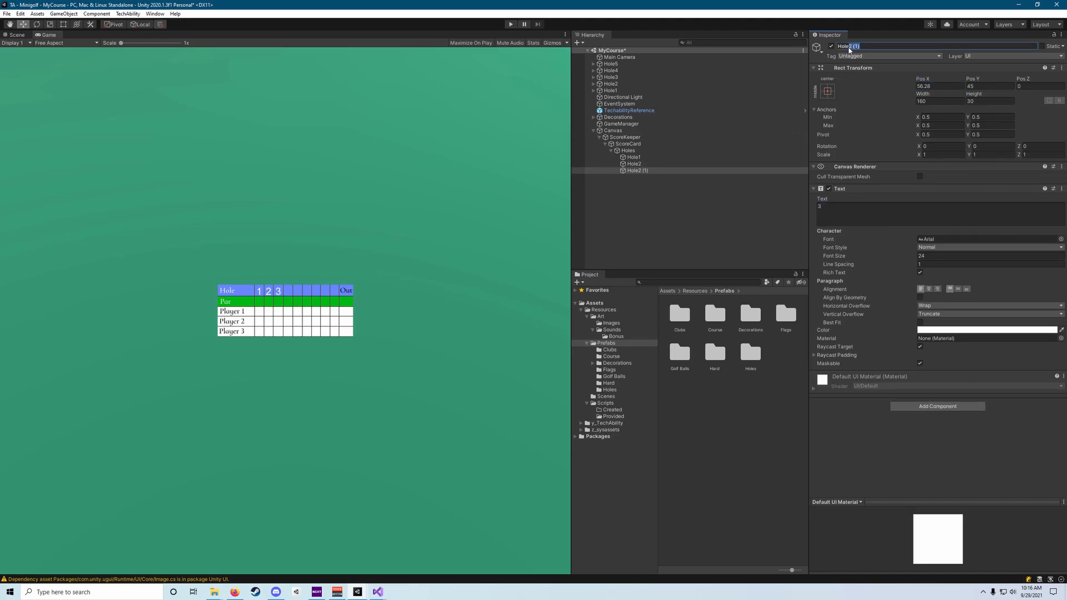
click(727, 227)
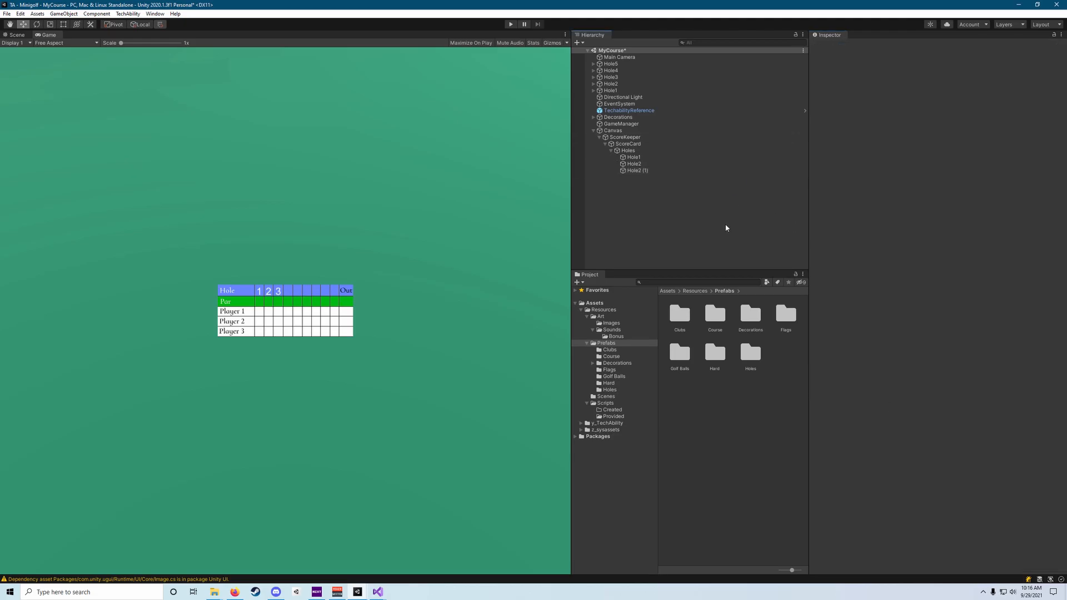
- Duplicate the Hole3 text as Hole4, shifted to a Pos X of about 79.7 and reading 4
click(643, 171)
key(ctrl+d)
drag(929, 83, 990, 81)
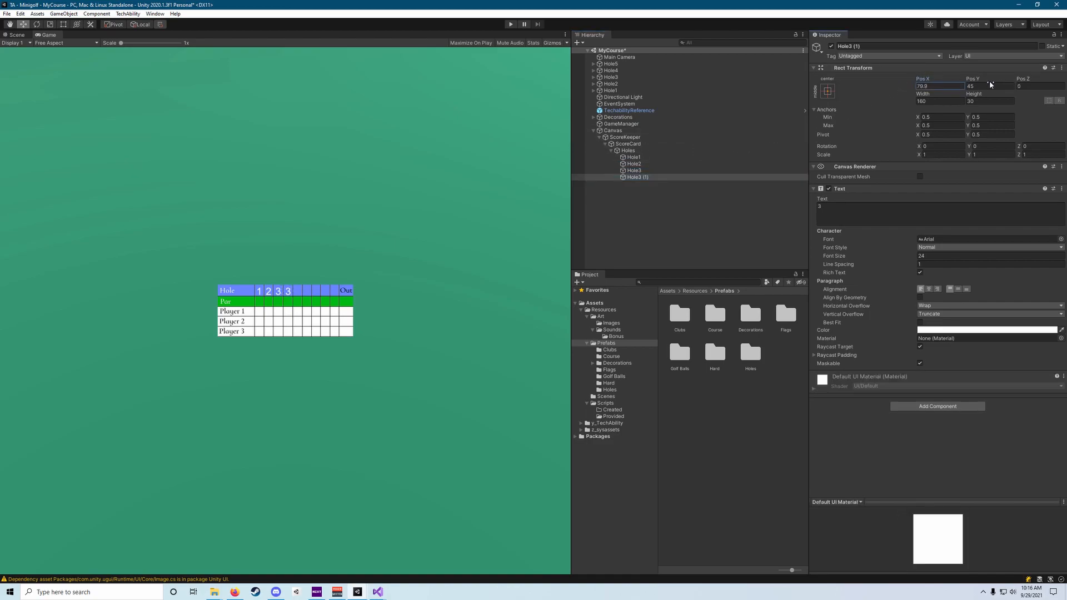
drag(864, 47, 849, 47)
text(4)
click(852, 211)
text(4)
- Duplicate the Hole4 text as Hole5, shifted to a Pos X of about 102.8 and reading 5
click(661, 177)
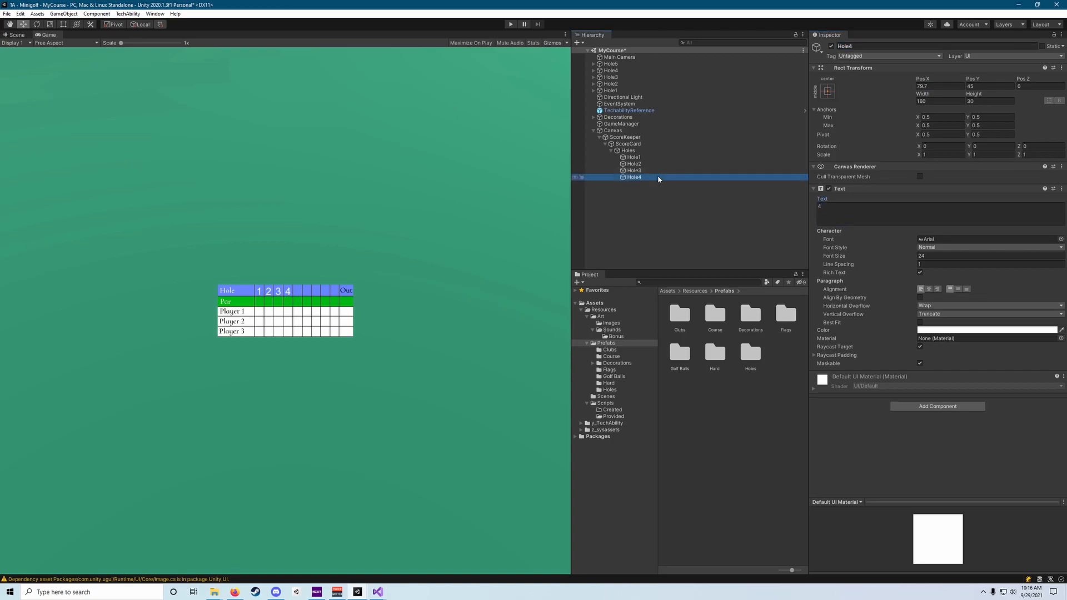
key(ctrl+d)
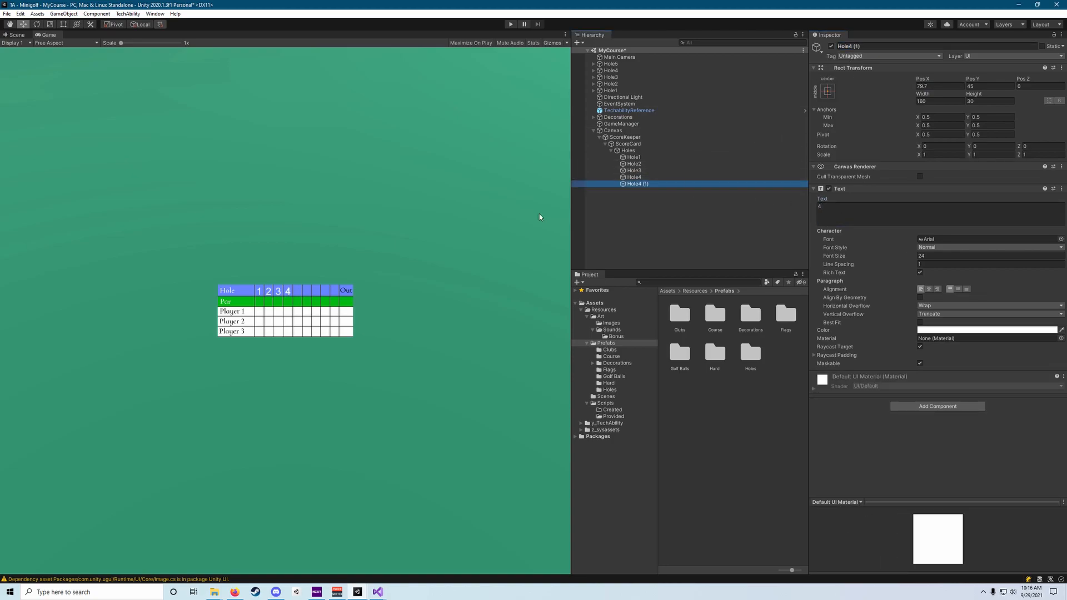
drag(928, 81, 974, 82)
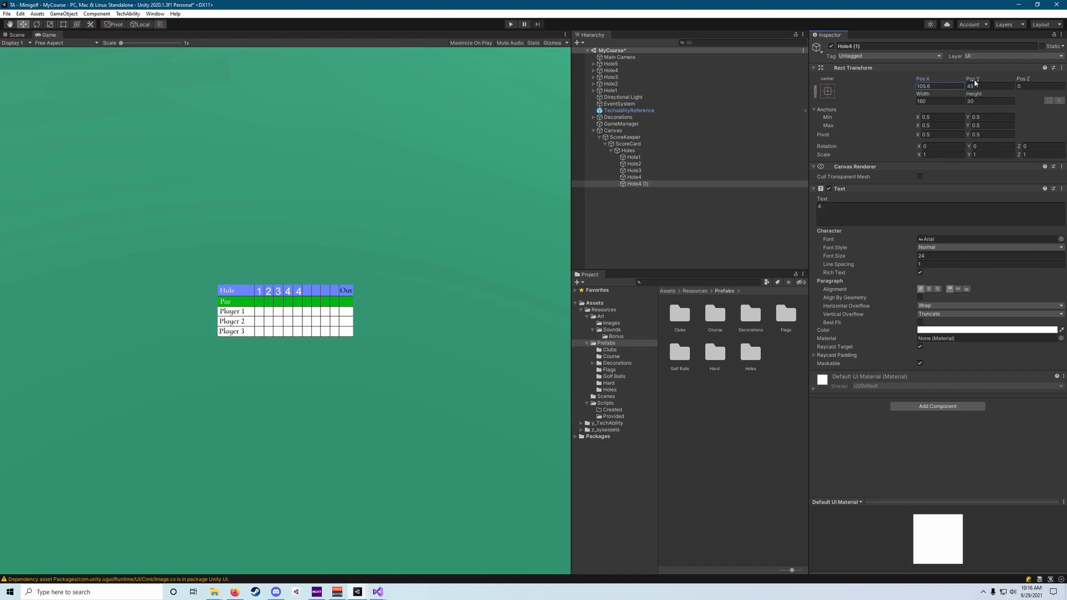
click(862, 47)
key(BackSpace)
key(BackSpace)
key(BackSpace)
key(BackSpace)
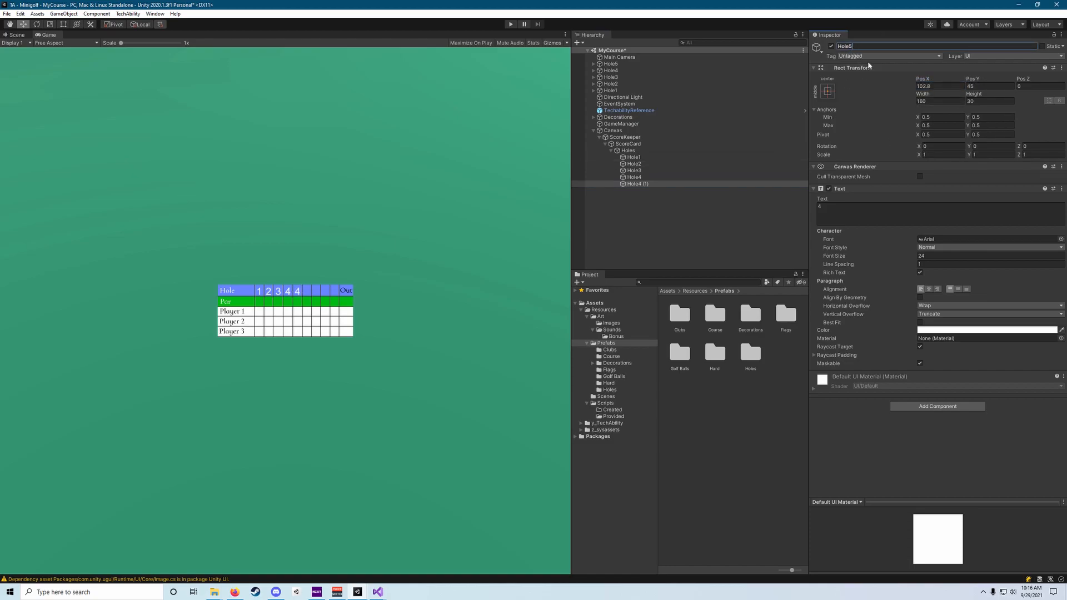
text(5)
click(866, 220)
drag(866, 219, 719, 209)
click(838, 214)
text(5)
- Duplicate the Hole5 text as Hole6, shifted to a Pos X of about 125.4 and reading 6
click(684, 184)
key(ctrl+d)
drag(939, 79, 972, 81)
click(926, 47)
text(Hole6)
click(839, 214)
key(ctrl+a)
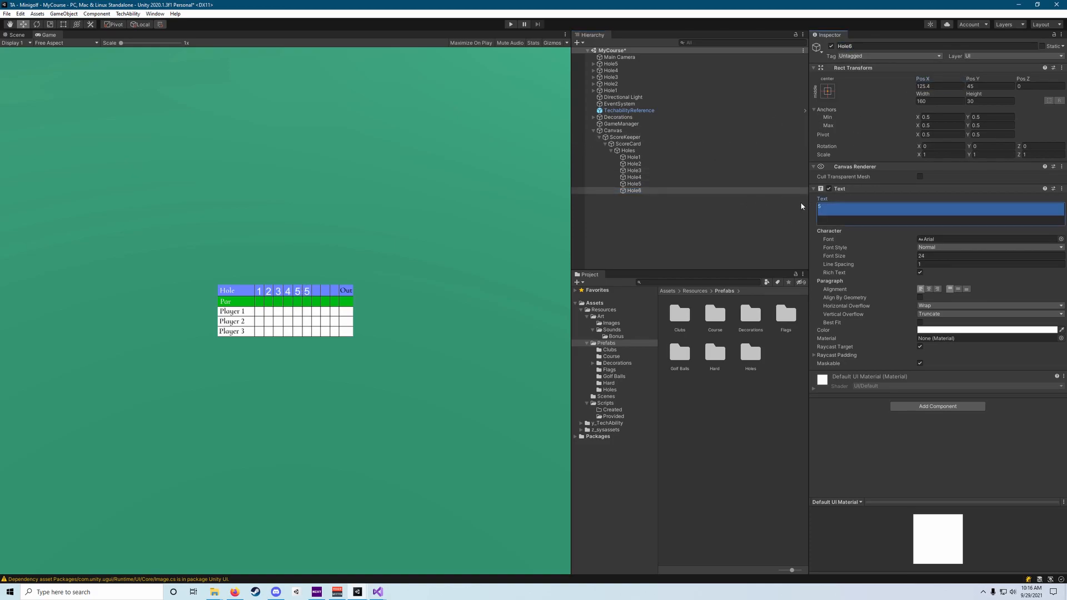
text(6)
- Duplicate the Hole6 text as Hole7, shifted to a Pos X of about 148.4 and reading 7
click(651, 190)
key(ctrl+d)
drag(883, 47, 854, 51)
text(7)
drag(927, 79, 960, 83)
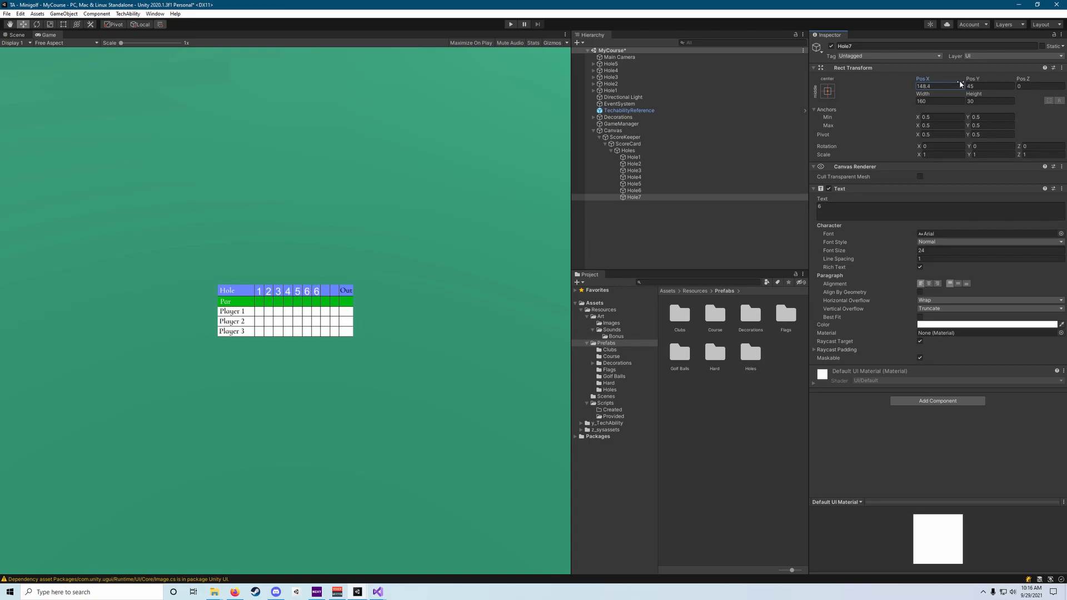
click(820, 207)
text(7)
key(Return)
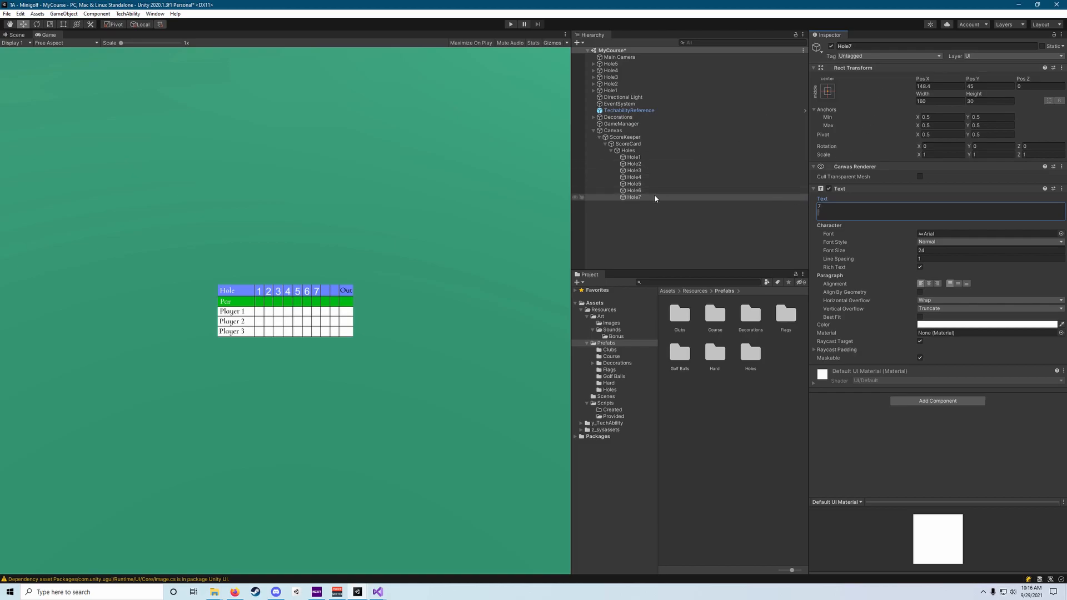
- Duplicate the Hole7 text as Hole8, shifted to a Pos X of about 168.9 and reading 8
key(ctrl+d)
drag(862, 46, 850, 48)
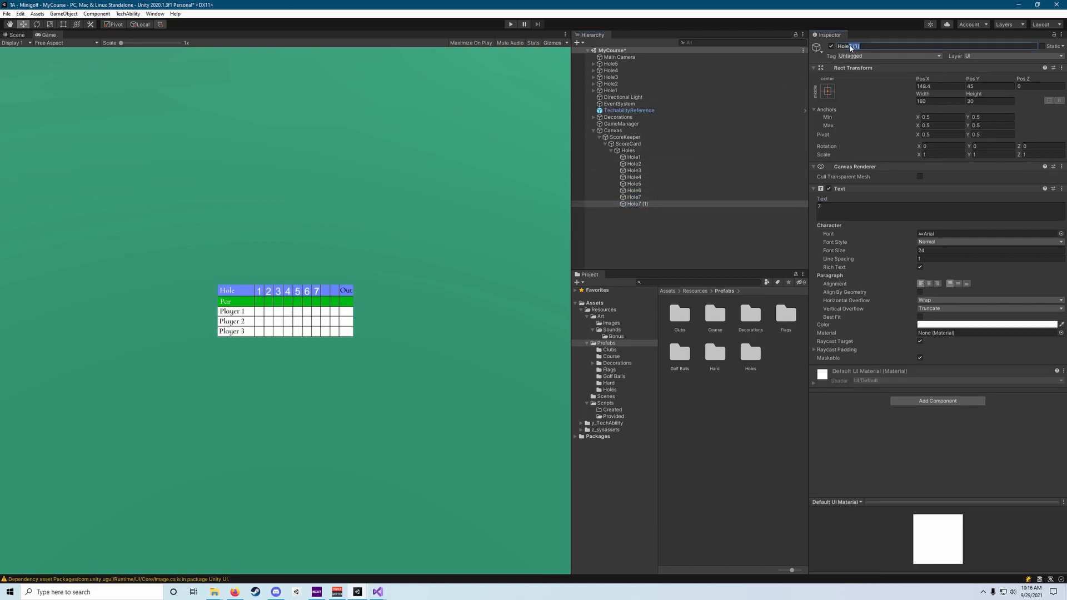
text(8)
key(Return)
drag(923, 78, 945, 76)
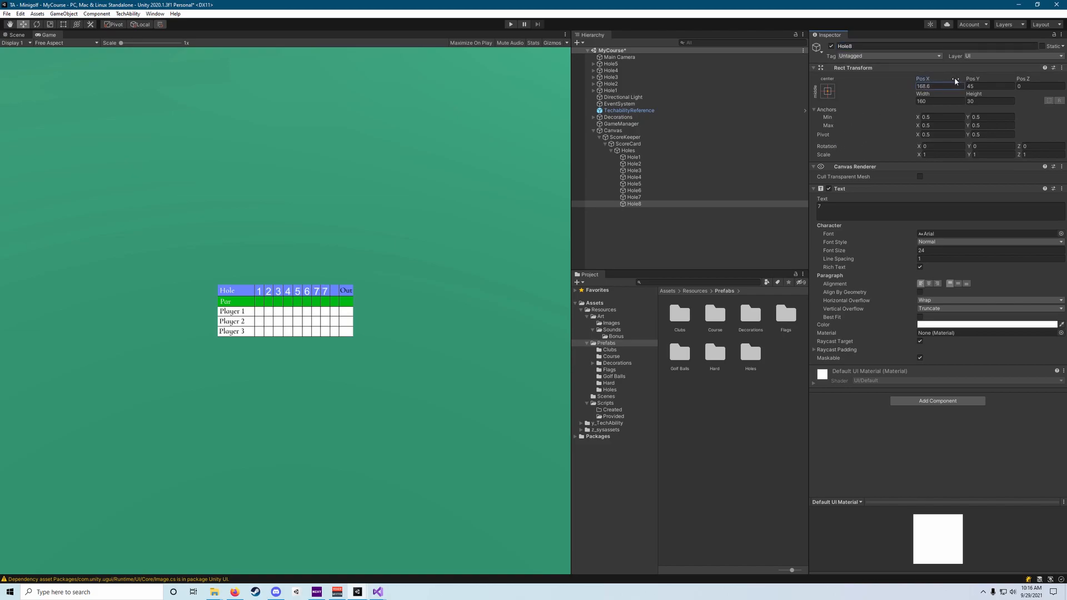
click(843, 217)
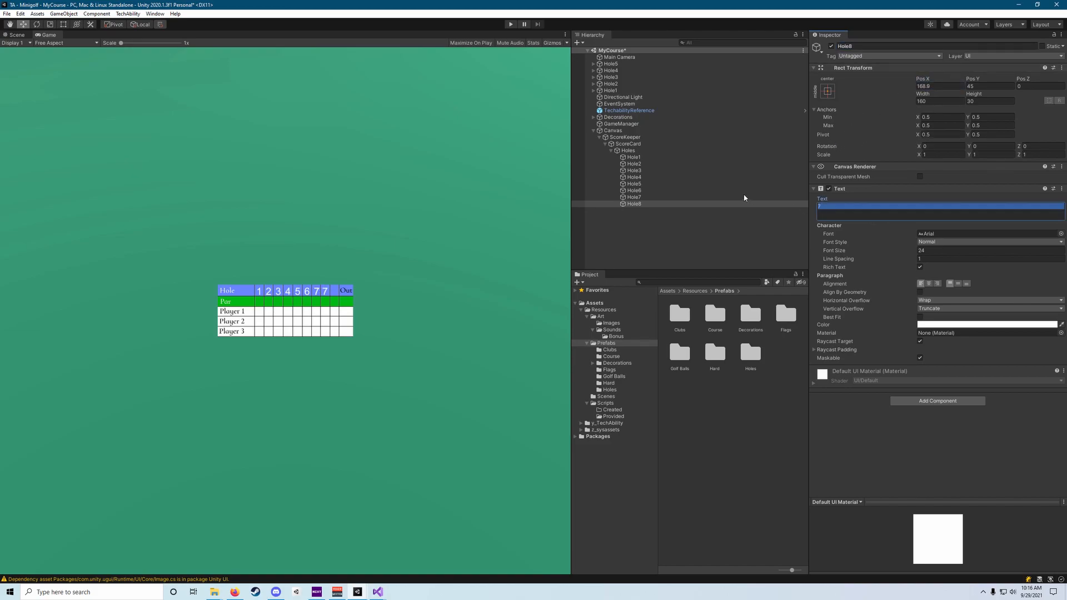
text(8)
- Duplicate the Hole8 text as Hole9, shifted to a Pos X of about 191.1 and reading 9
click(648, 204)
key(ctrl+d)
click(853, 47)
text(Hole9)
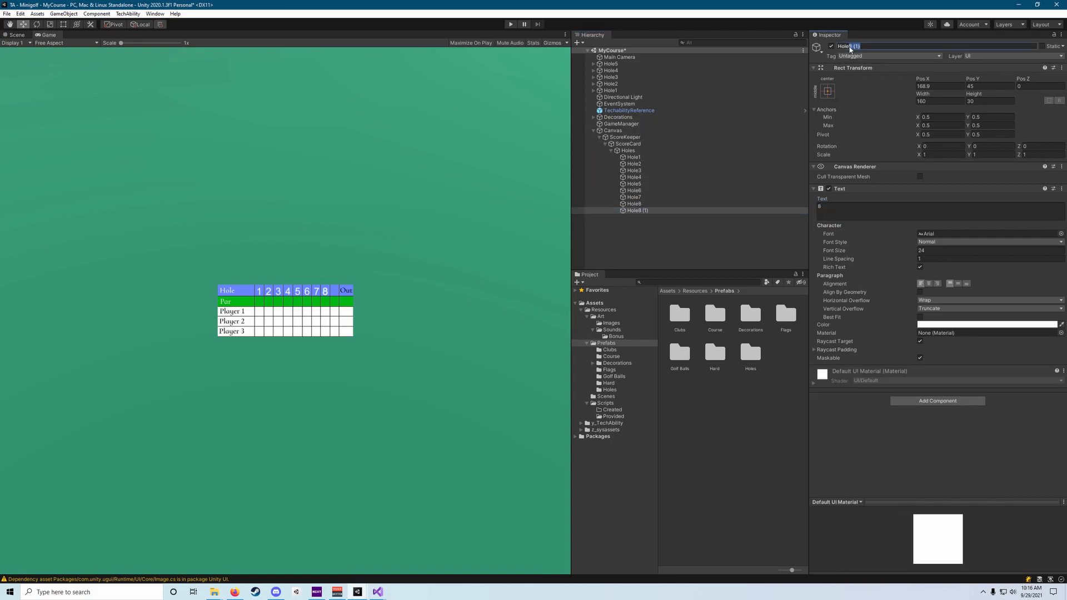
key(Return)
drag(923, 81, 950, 83)
click(862, 210)
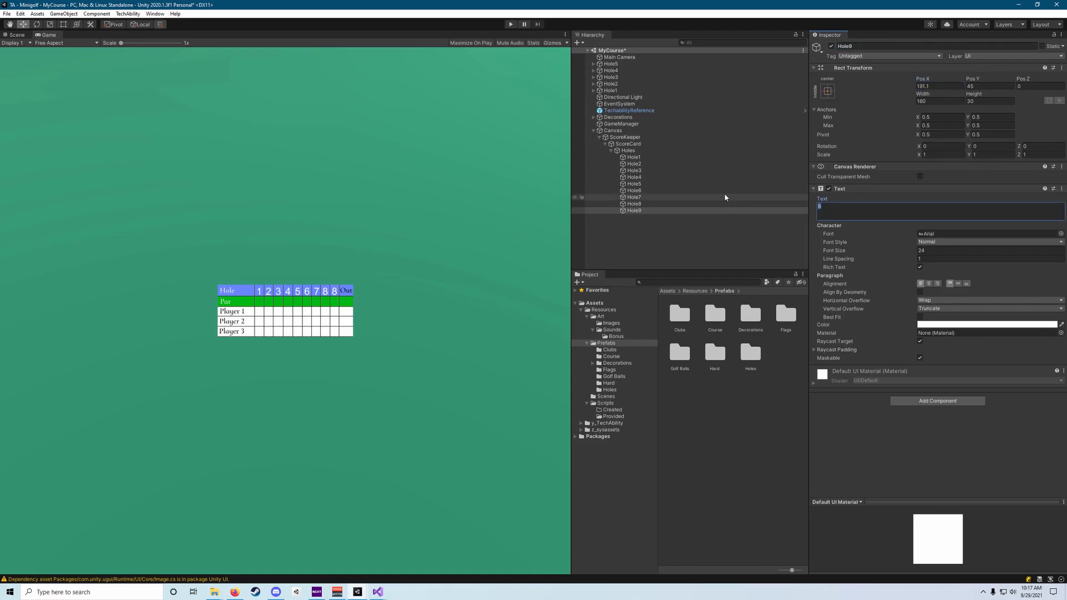
text(9)
key(Return)
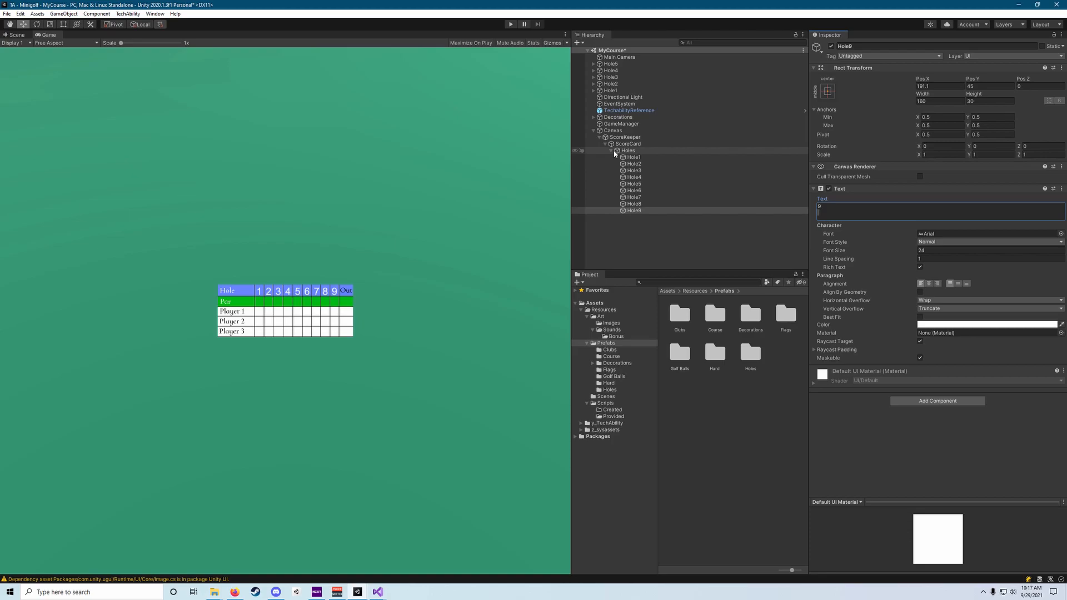
- Duplicate the whole Holes group under ScoreCard and name the copy Par
click(612, 150)
click(630, 151)
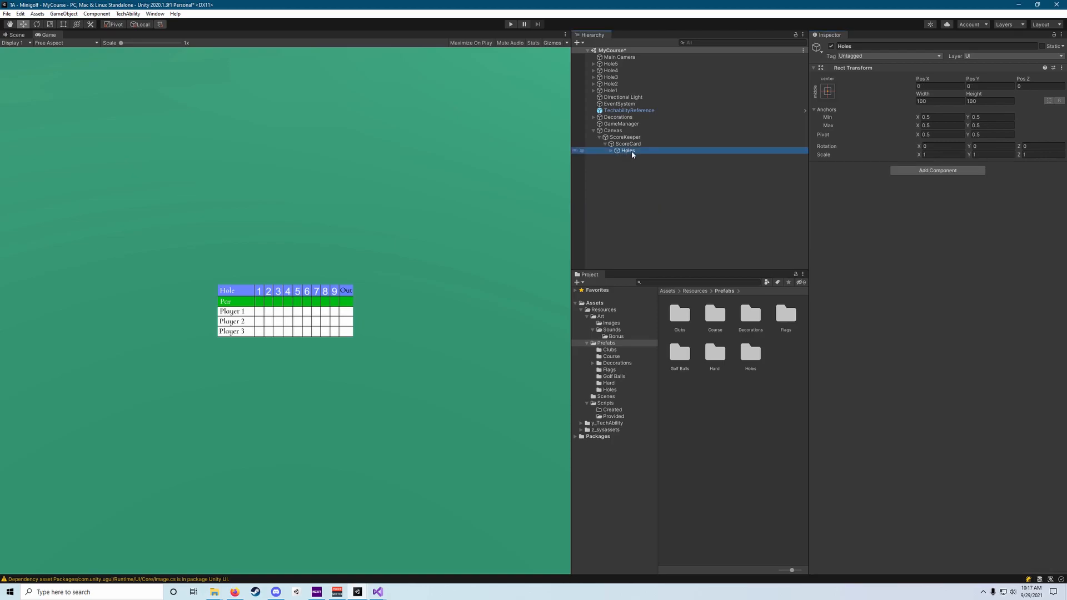
key(ctrl+d)
click(876, 48)
text(Par)
key(Return)
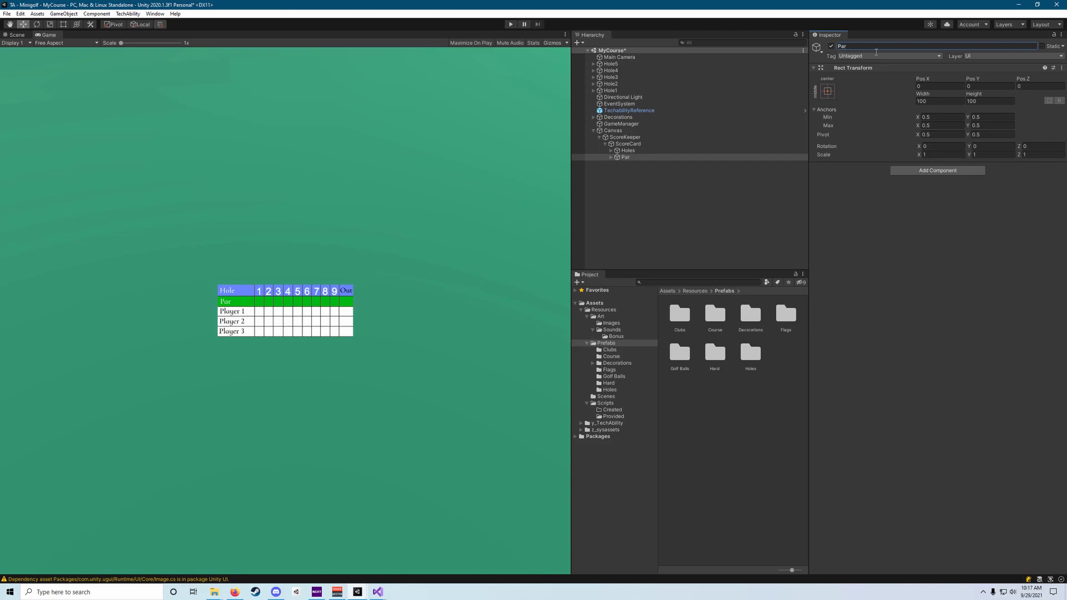
- Lower the Par group to a Pos Y of about -25.6 and rename its Hole1 text as Hole1Par
drag(981, 82, 952, 86)
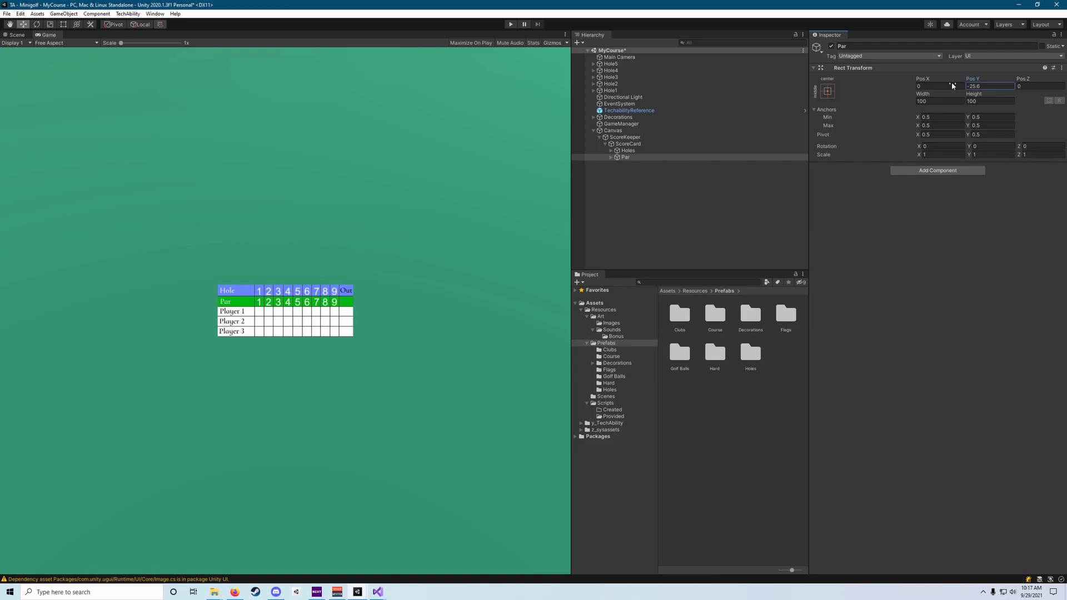
click(611, 158)
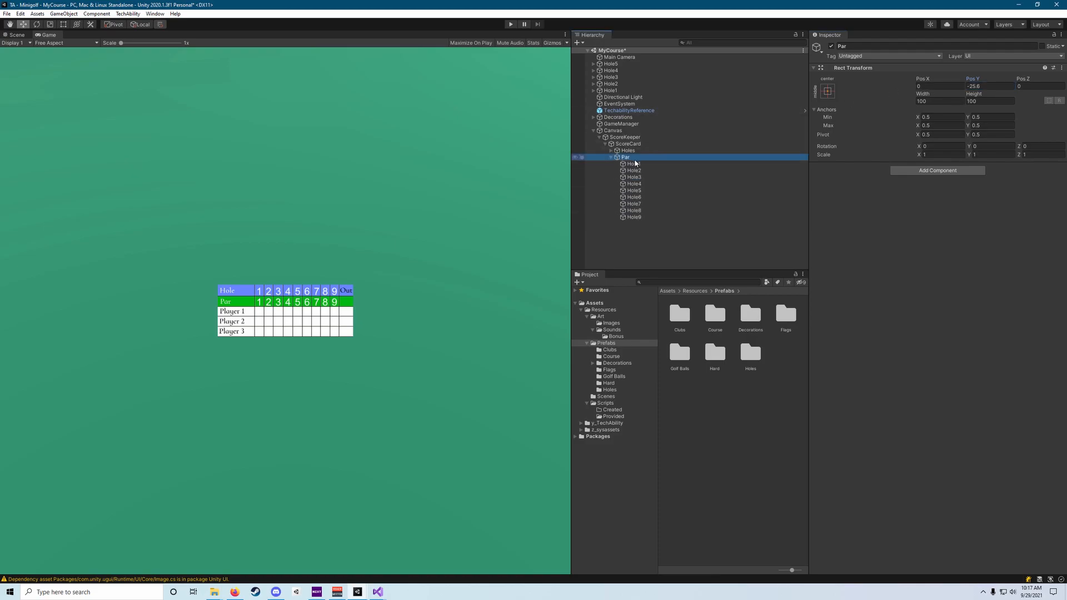
click(638, 166)
click(911, 47)
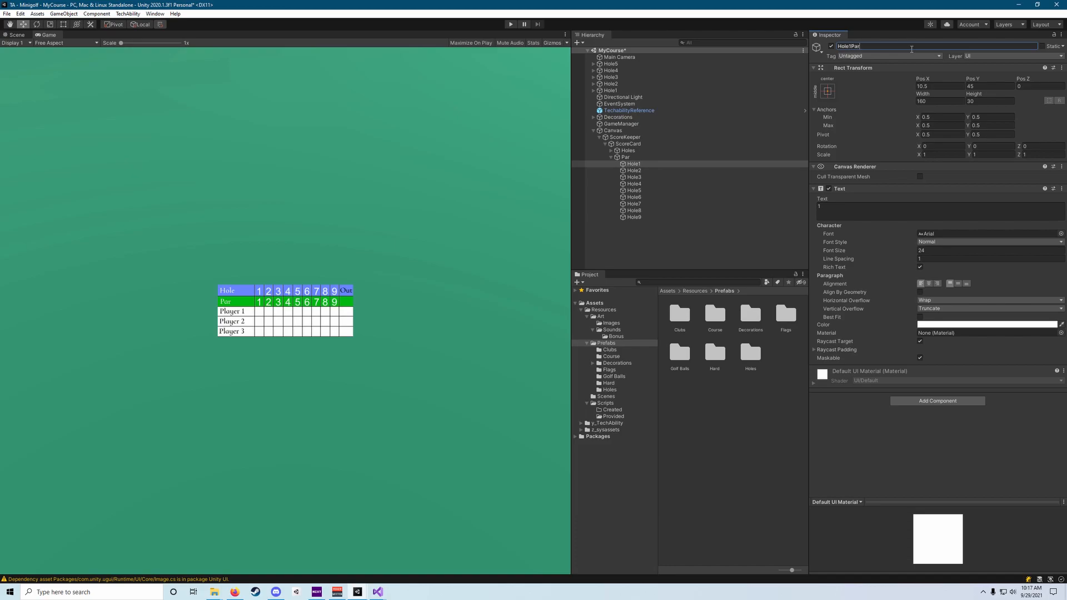
drag(912, 49, 852, 48)
key(ctrl+c)
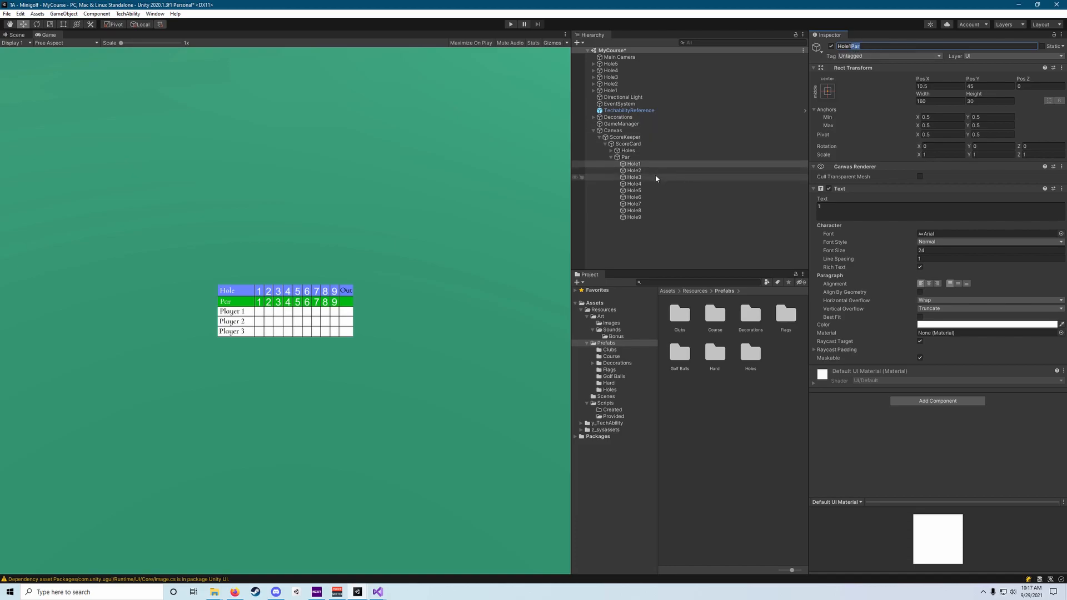
- Rename the Par group's Hole2 and Hole3 texts as Hole2Par and Hole3Par
click(645, 170)
click(877, 48)
text(Par)
click(659, 177)
click(876, 49)
text(Par)
- Rename the Par group's Hole4 and Hole5 texts as Hole4Par and Hole5Par
click(656, 184)
click(909, 49)
key(End)
text(Par)
click(907, 49)
click(908, 49)
key(ctrl+v)
- Rename the Par group's Hole6 and Hole7 texts as Hole6Par and Hole7Par
click(643, 198)
click(898, 47)
click(898, 46)
key(ctrl+v)
click(638, 204)
click(868, 46)
click(867, 46)
key(ctrl+v)
- Rename the Par group's Hole8 and Hole9 texts as Hole8Par and Hole9Par
click(634, 211)
click(865, 47)
click(865, 46)
key(ctrl+v)
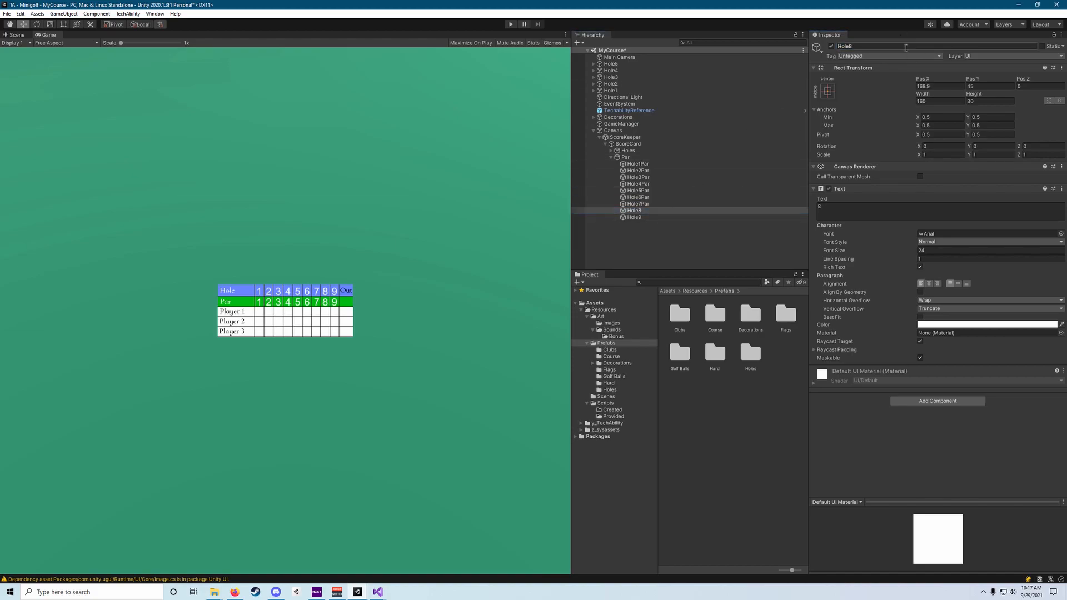
click(634, 217)
click(865, 47)
click(864, 46)
key(ctrl+v)
- Set the text of all nine par objects, Hole1Par through Hole9Par, to 0 at once
click(645, 210)
click(663, 170)
click(663, 164)
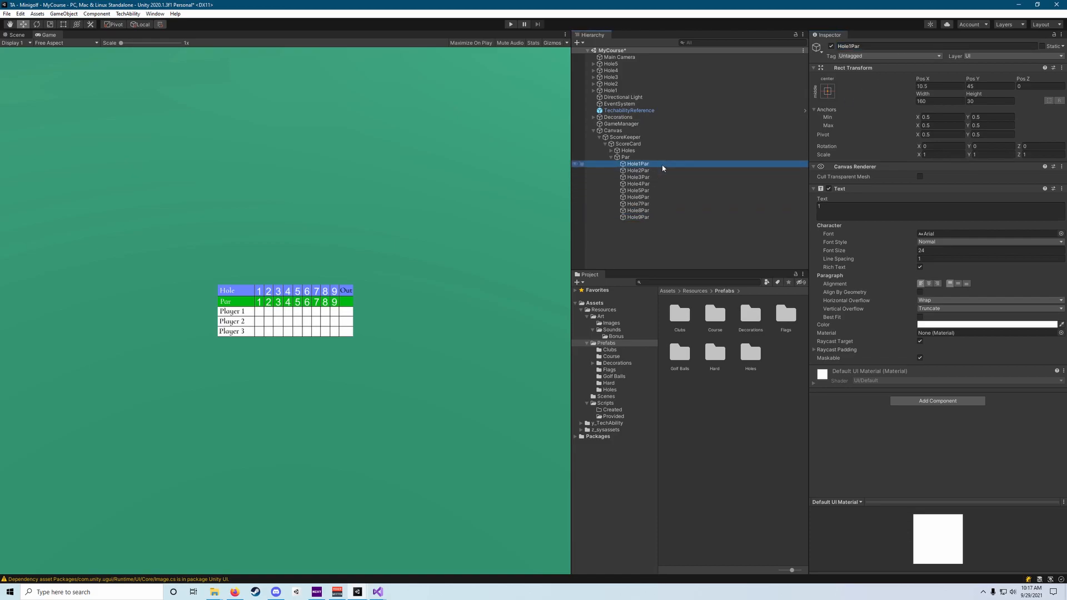
shift+click(641, 220)
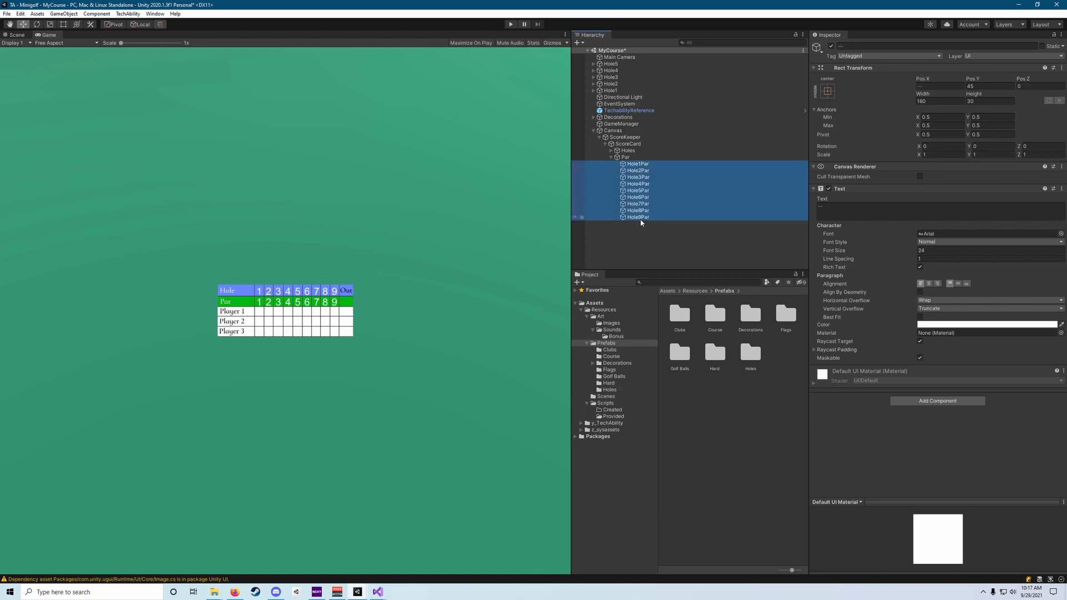
click(853, 210)
text(0)
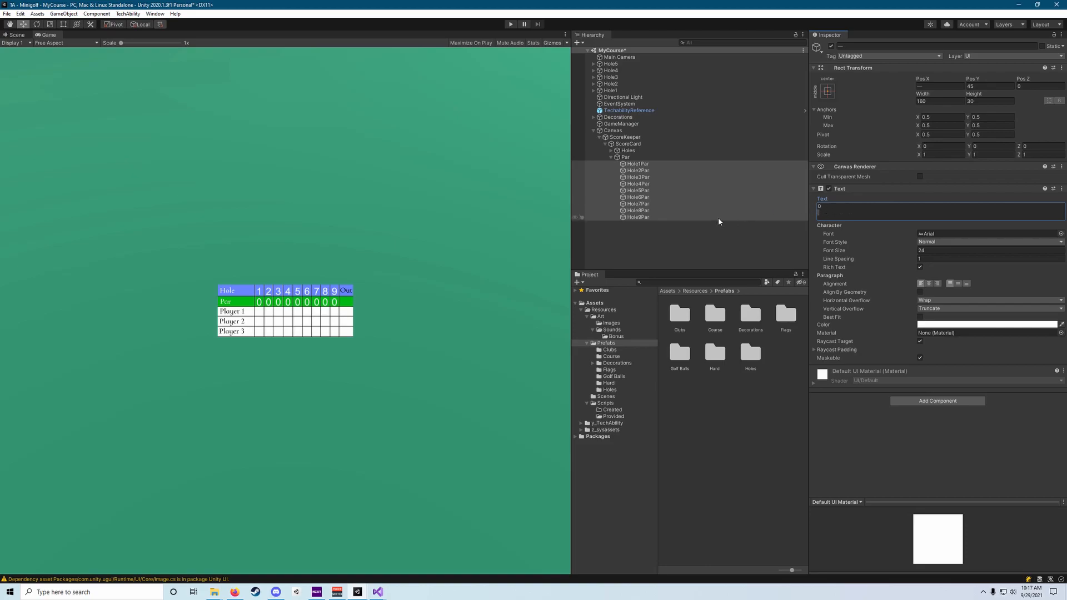
click(768, 229)
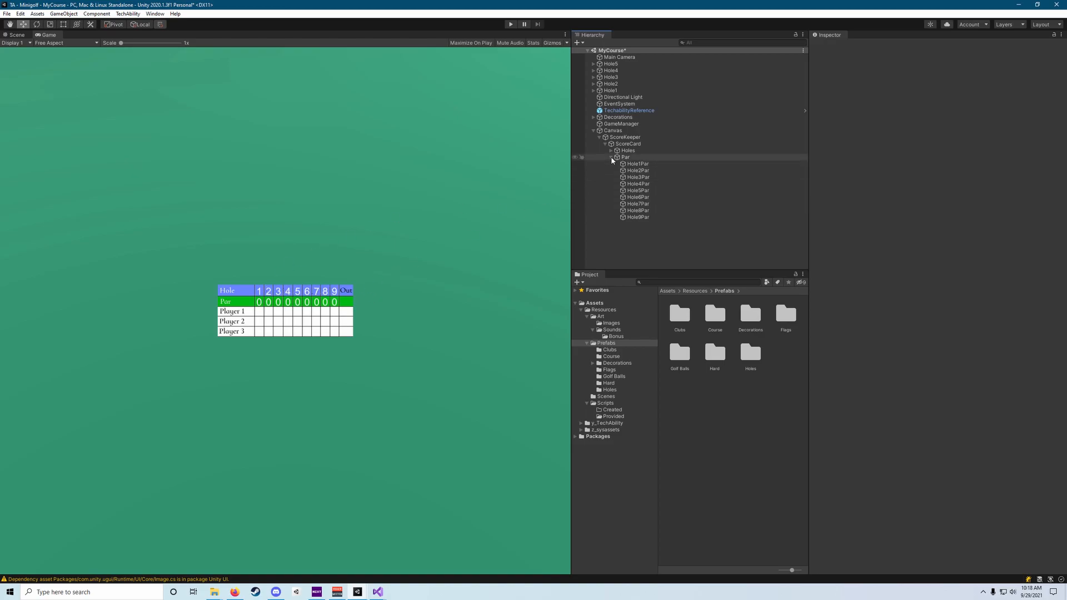
- Duplicate the Hole9Par text as TotalPar and shift it into the Out column at a Pos X of about 219
click(640, 218)
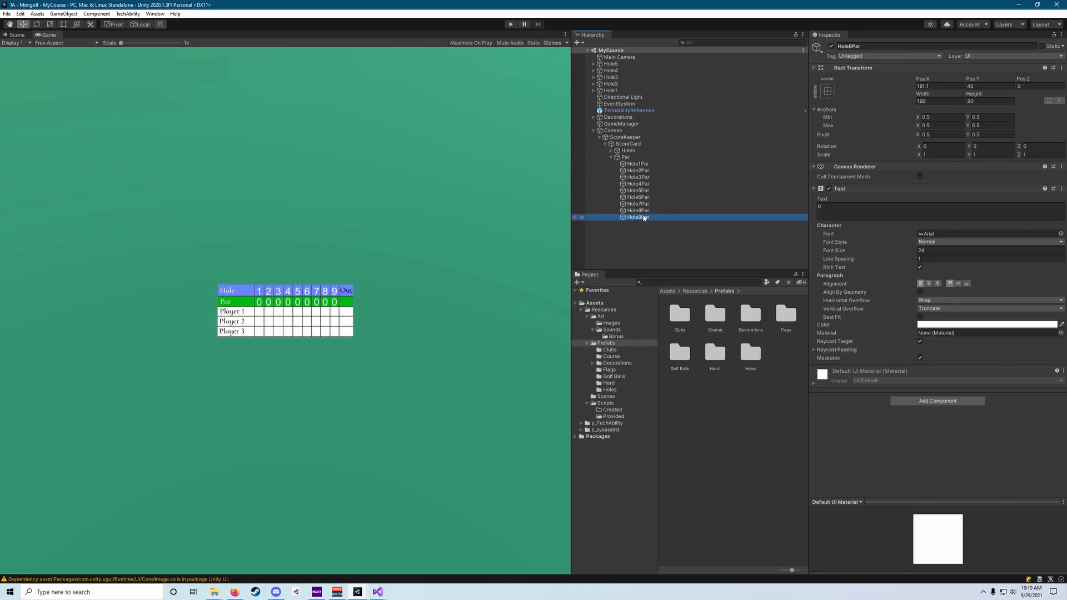
key(ctrl+d)
click(885, 48)
text(TotalPar)
key(Return)
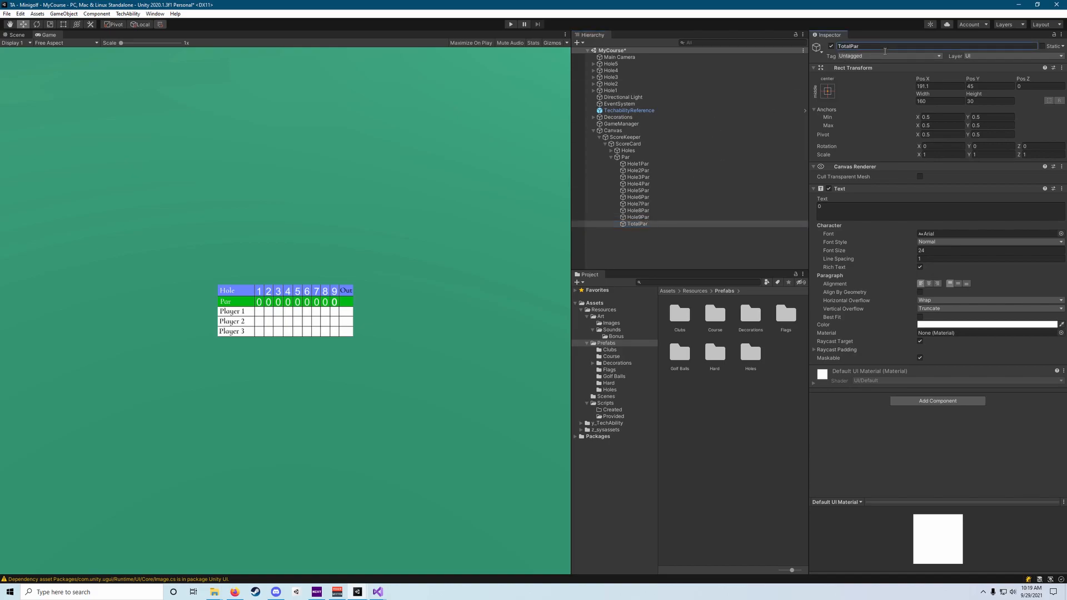
drag(923, 79, 225, 88)
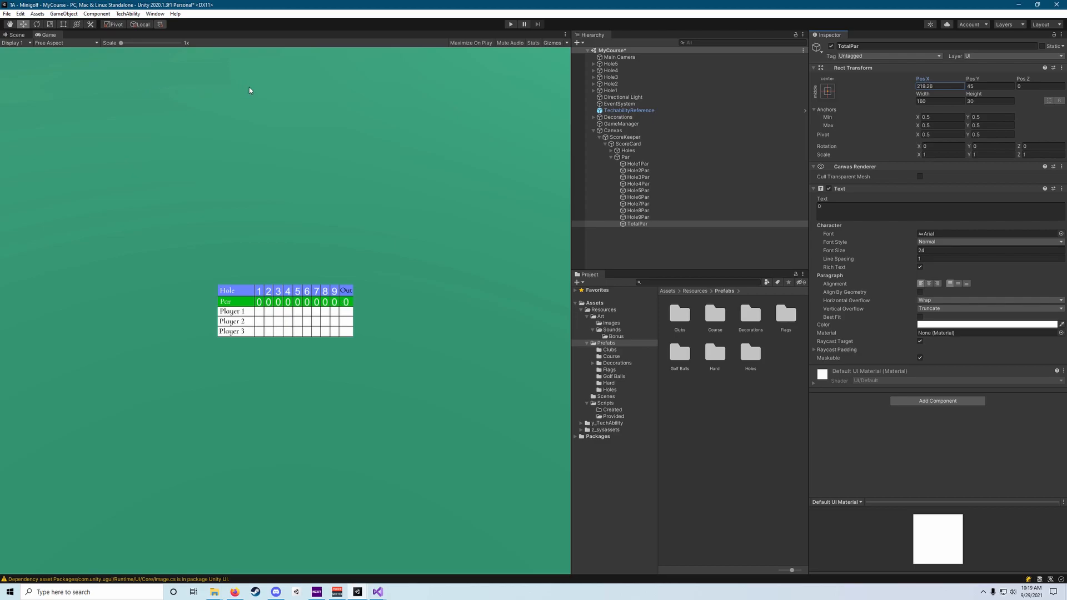